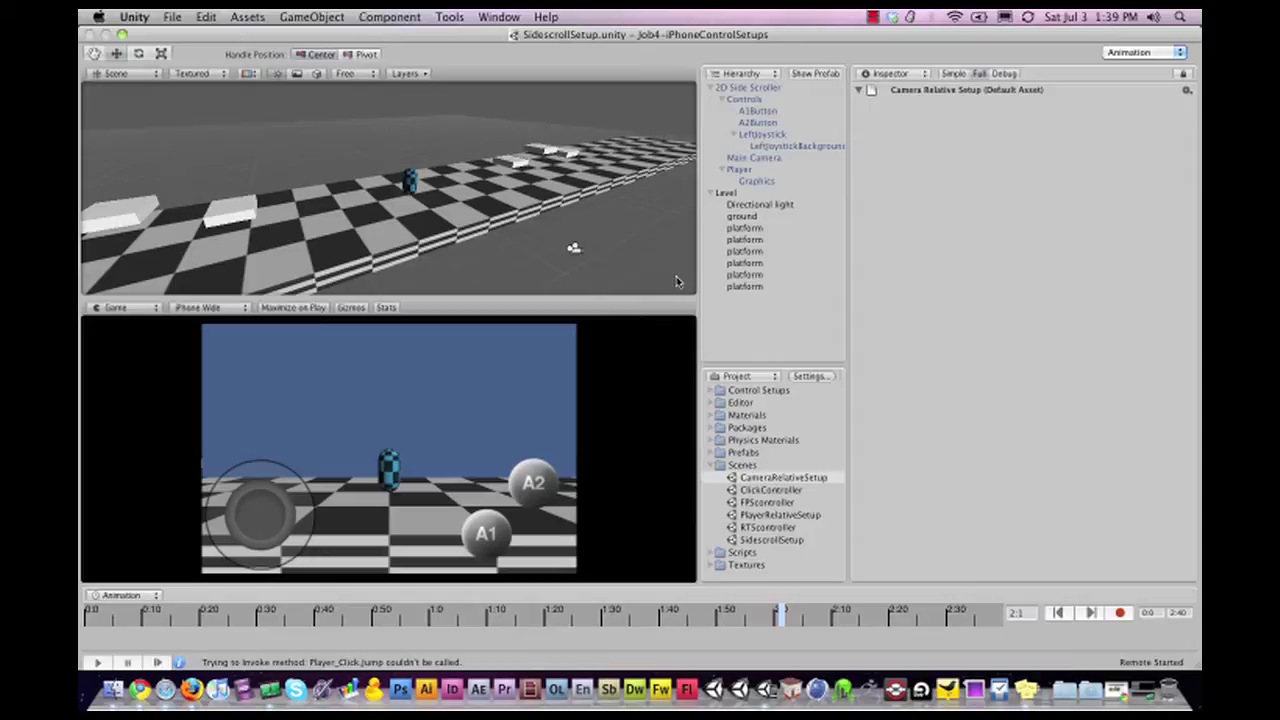
- Play the game, walk the player left and right with the joystick, then press A1 and A2
left_click(100, 664)
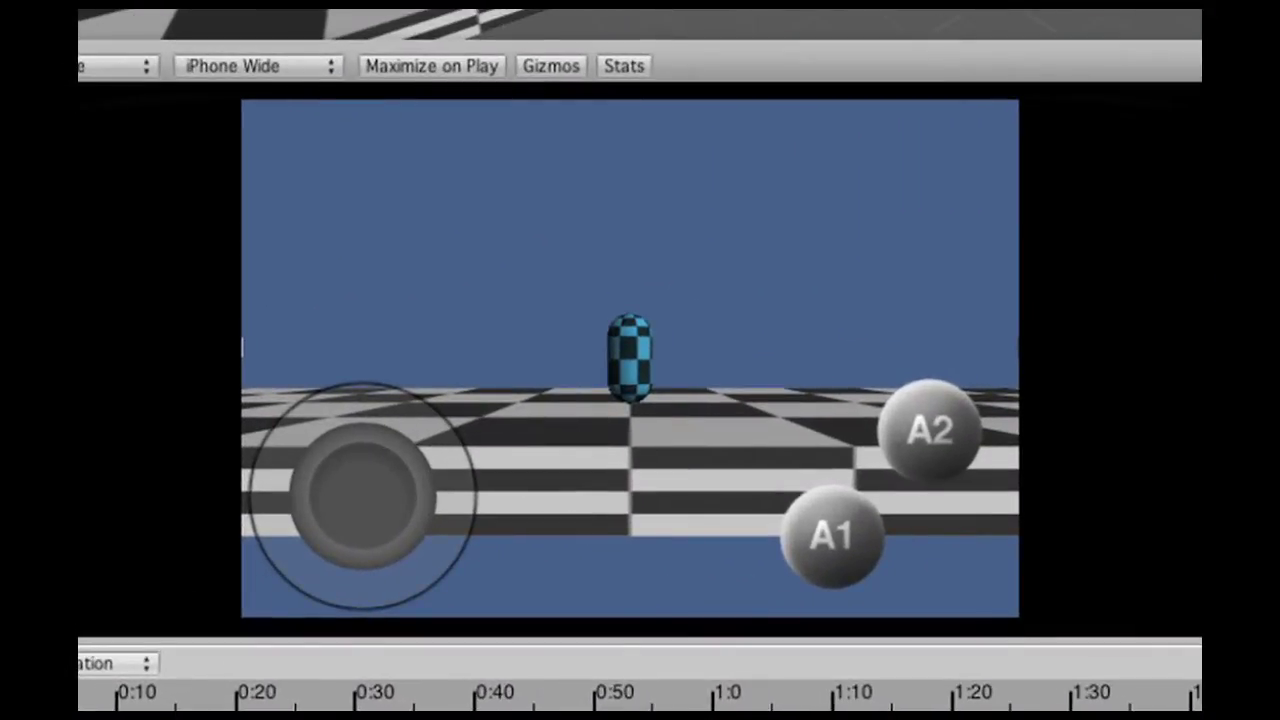
left_click_drag(362, 495, 322, 492)
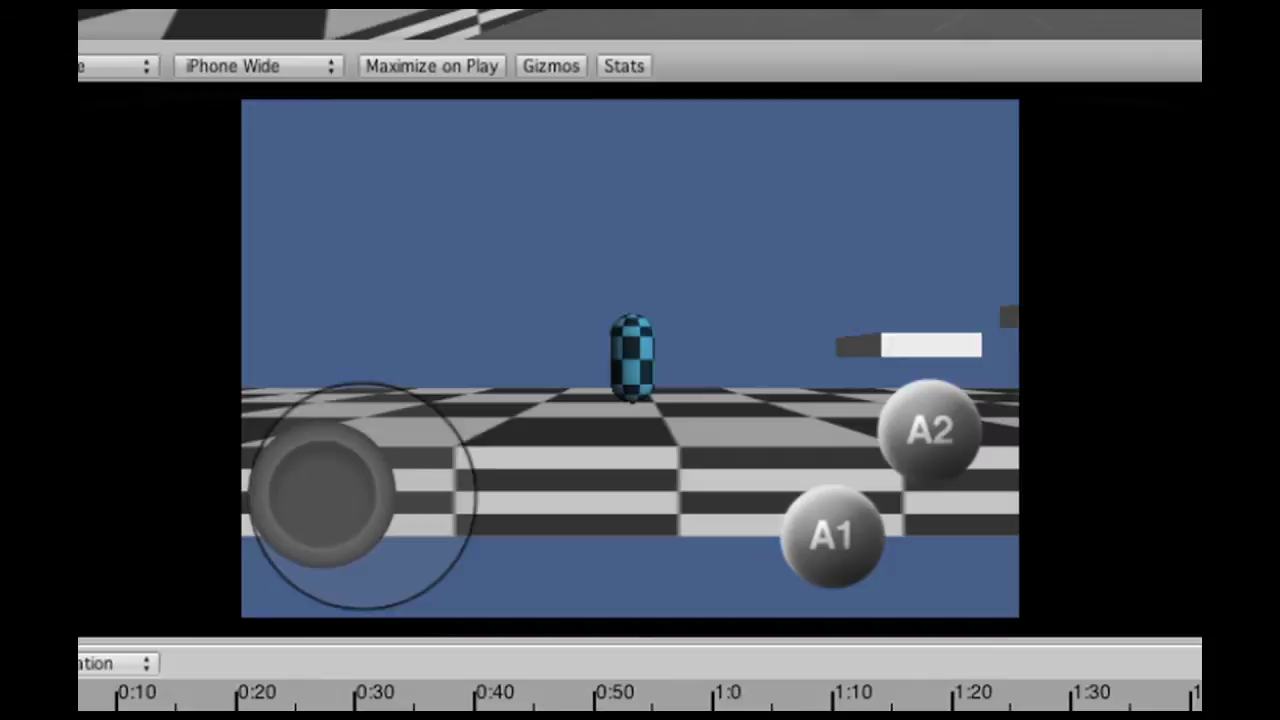
mouse_move(322, 492)
left_mouse_down()
mouse_move(403, 495)
mouse_move(357, 535)
mouse_move(363, 457)
mouse_move(323, 491)
mouse_move(403, 490)
mouse_move(386, 471)
mouse_move(366, 500)
left_mouse_up()
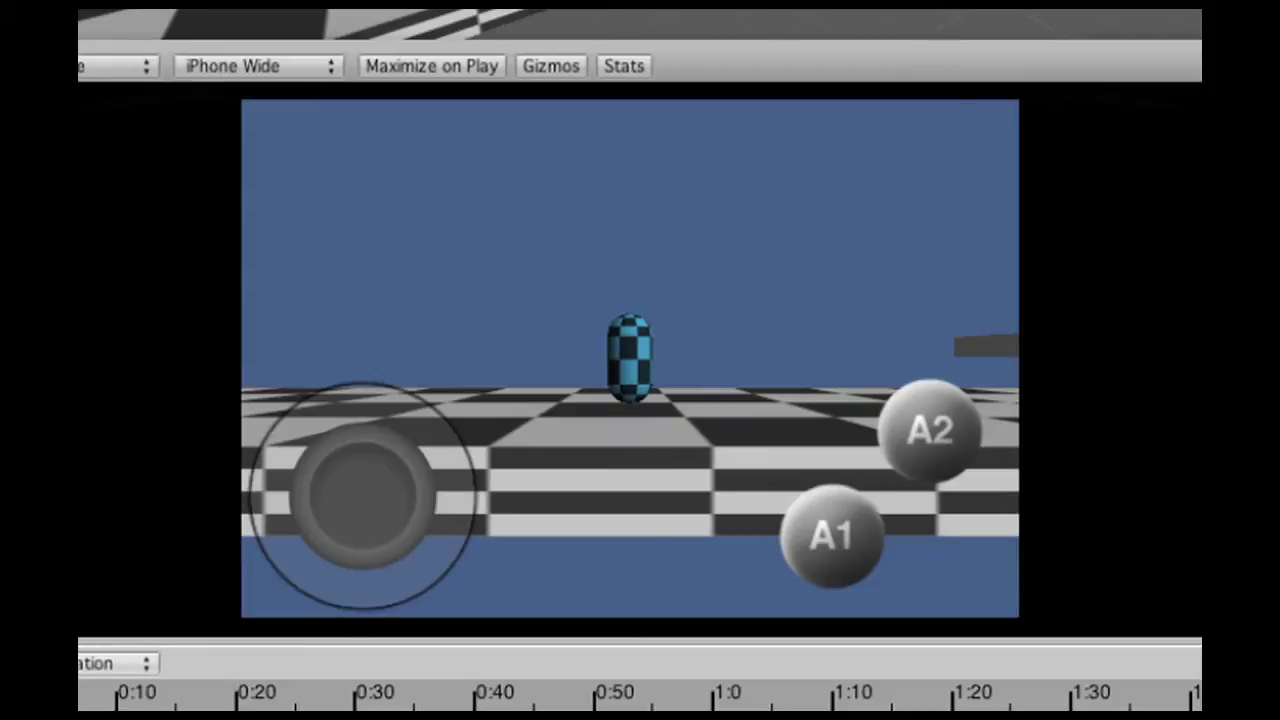
left_click(831, 536)
left_click(930, 430)
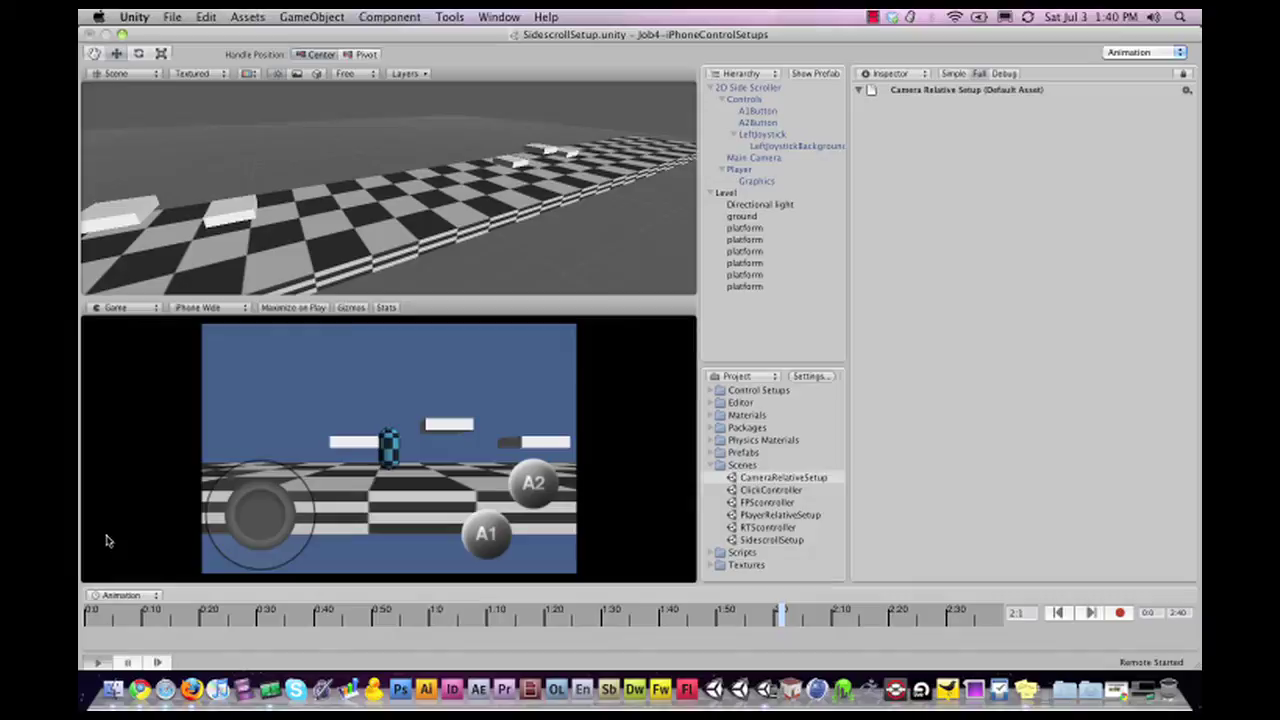
- Stop the game and inspect A1Button under the 2D Side Scroller Controls group
left_click(99, 663)
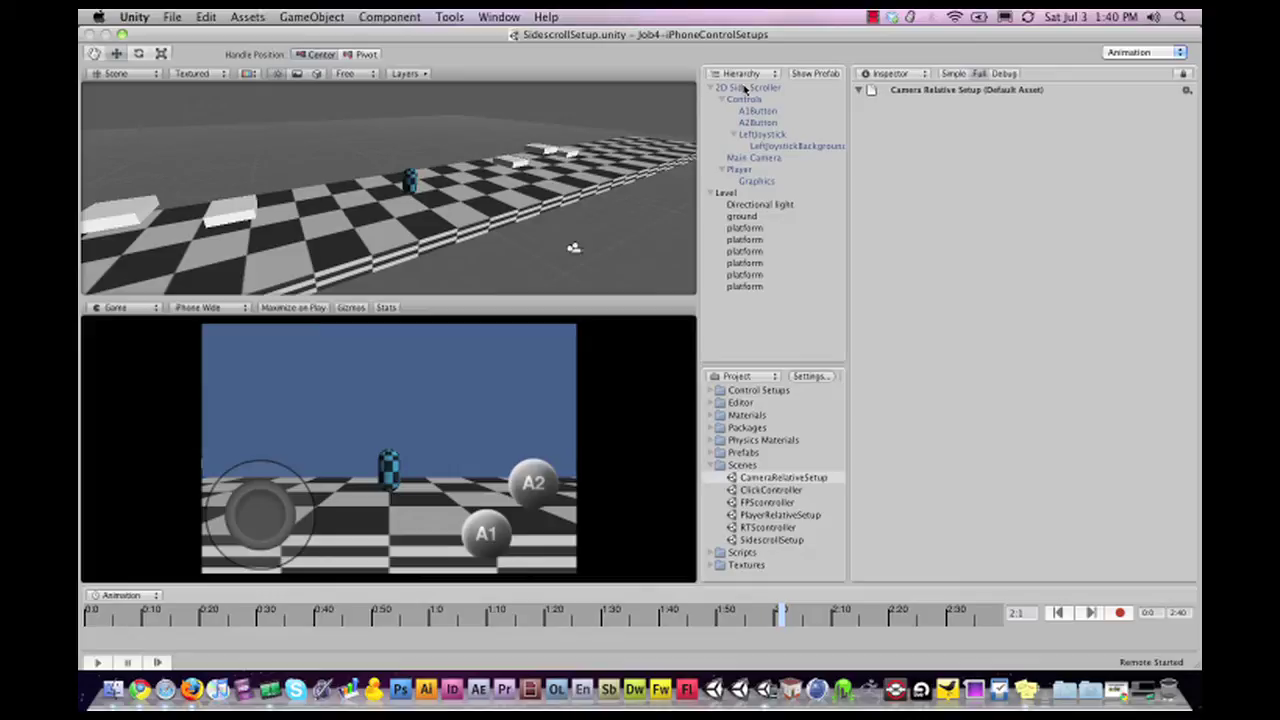
left_click(745, 89)
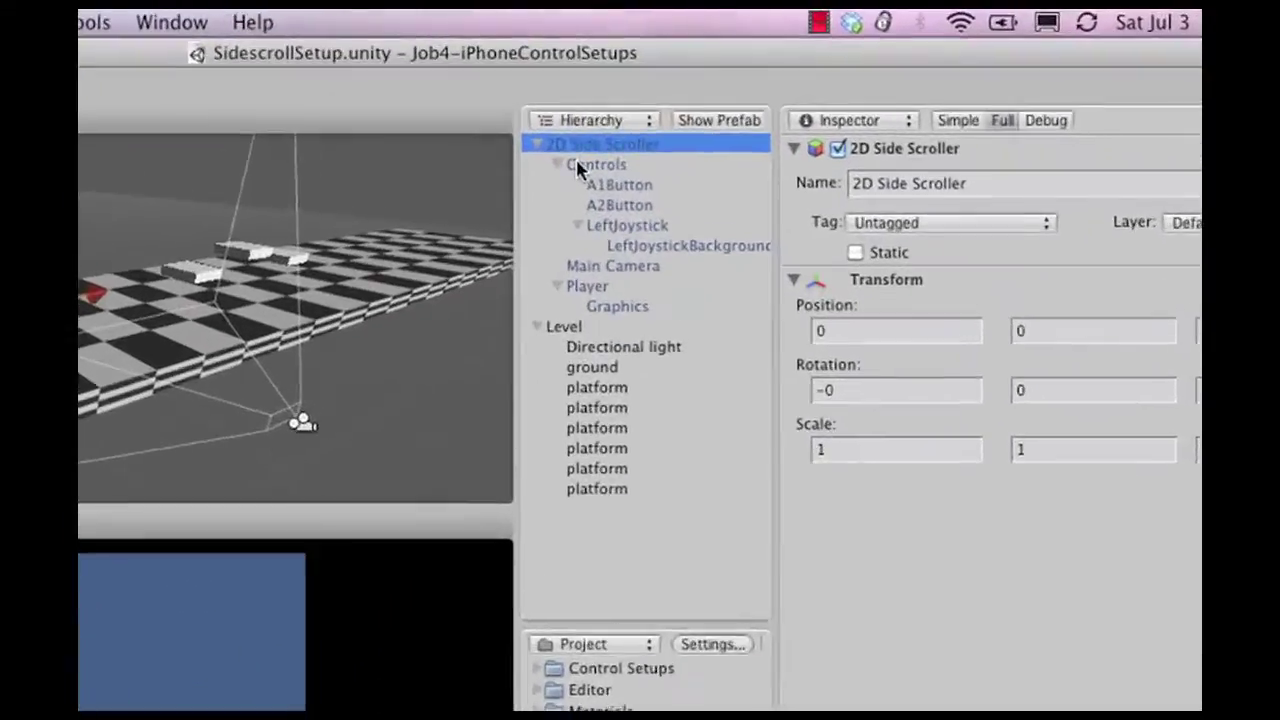
left_click(748, 100)
left_click(573, 214)
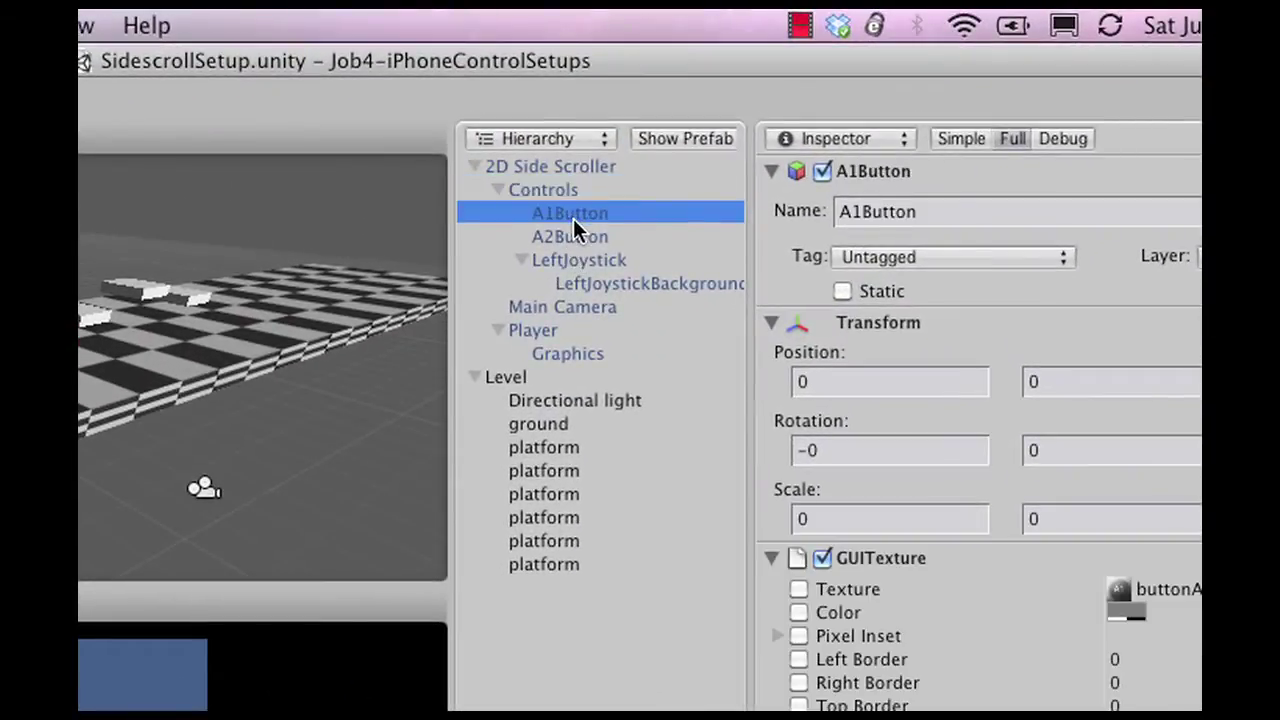
- Compare A2Button with A1Button, then view LeftJoystick's radius 25 and dead zone 5
left_click(570, 235)
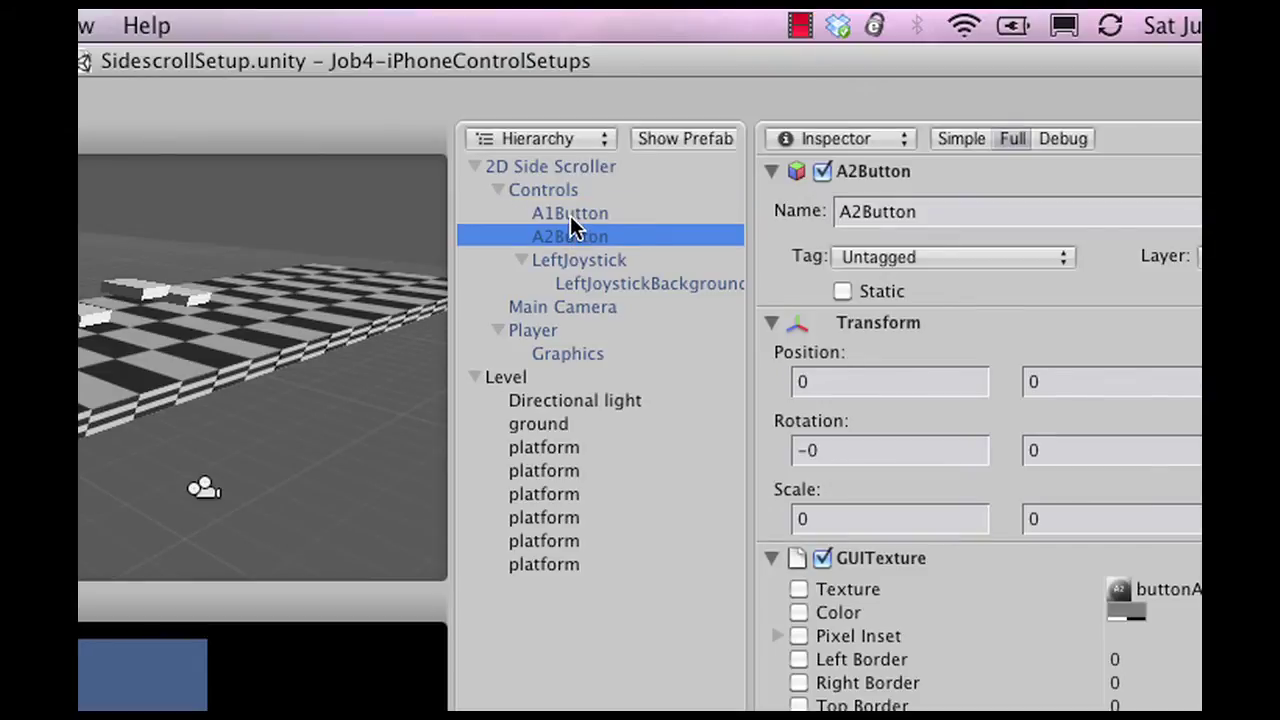
left_click(570, 215)
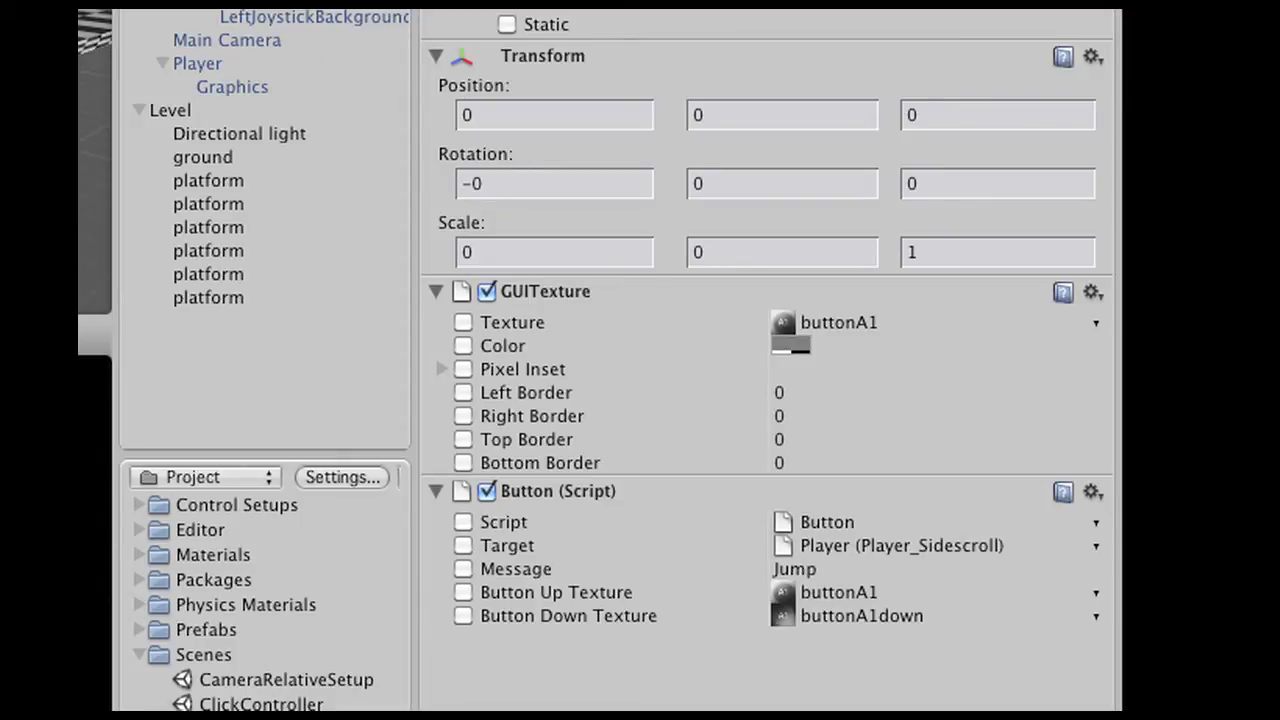
key("Down")
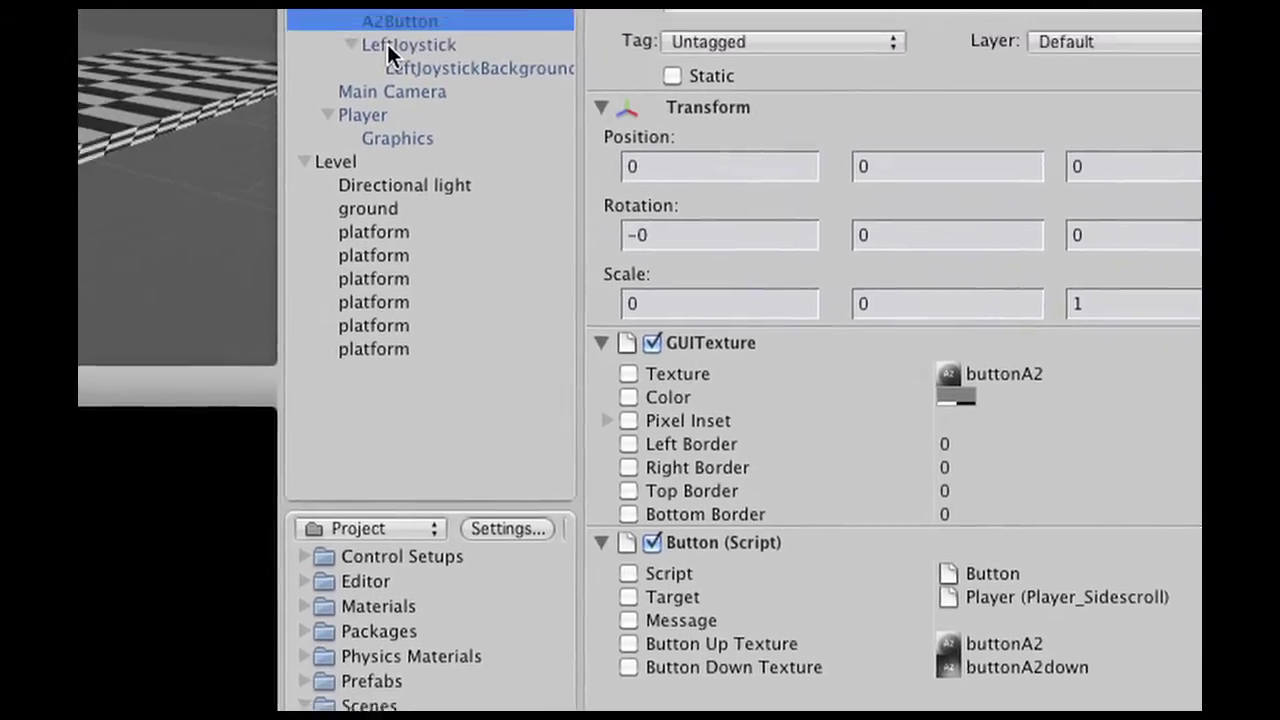
left_click(387, 44)
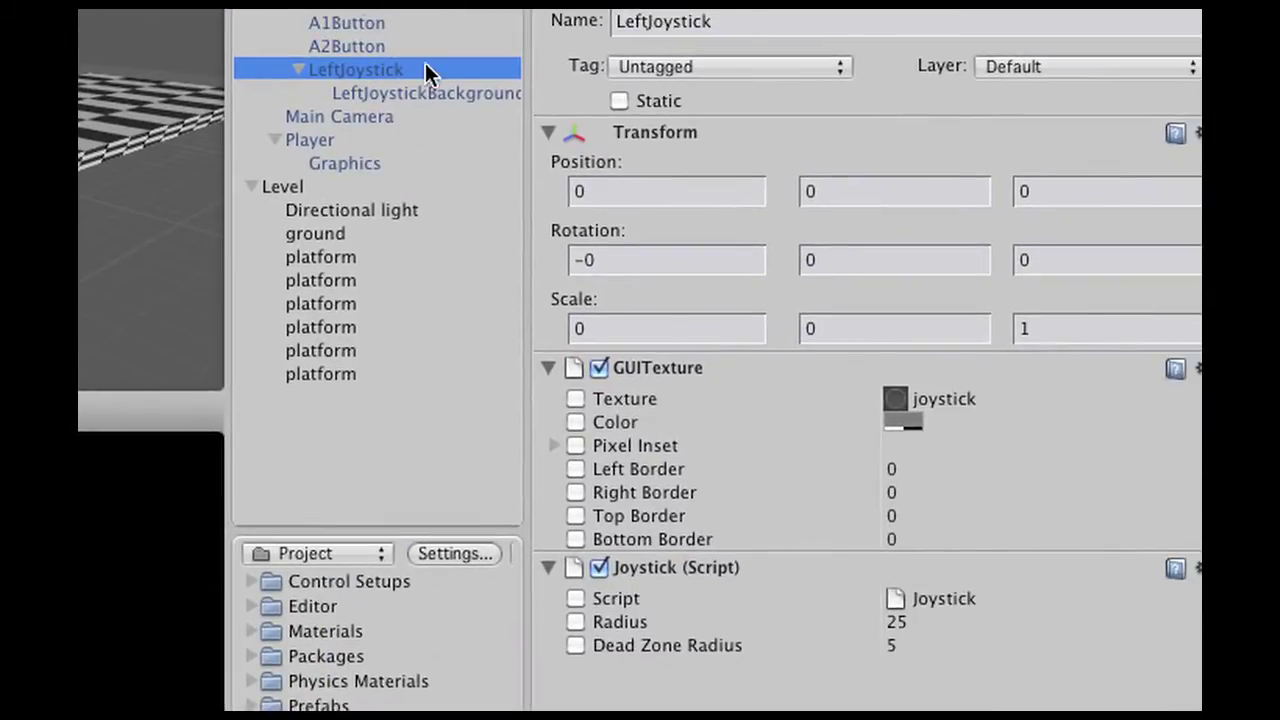
- View the LeftJoystickBackground object, then return to LeftJoystick
left_click(376, 90)
left_click(369, 73)
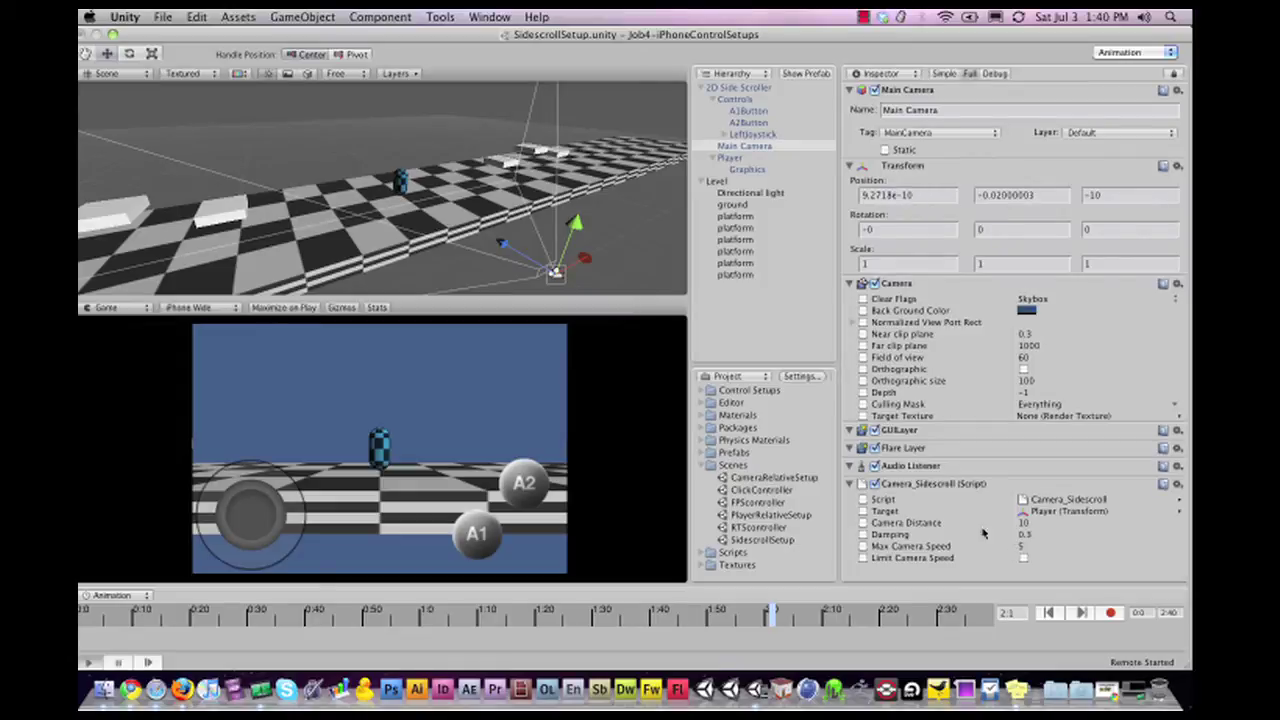
- Try Camera Distance 30 and 5, restore it to 10, then check damping and max speed
left_click(1023, 522)
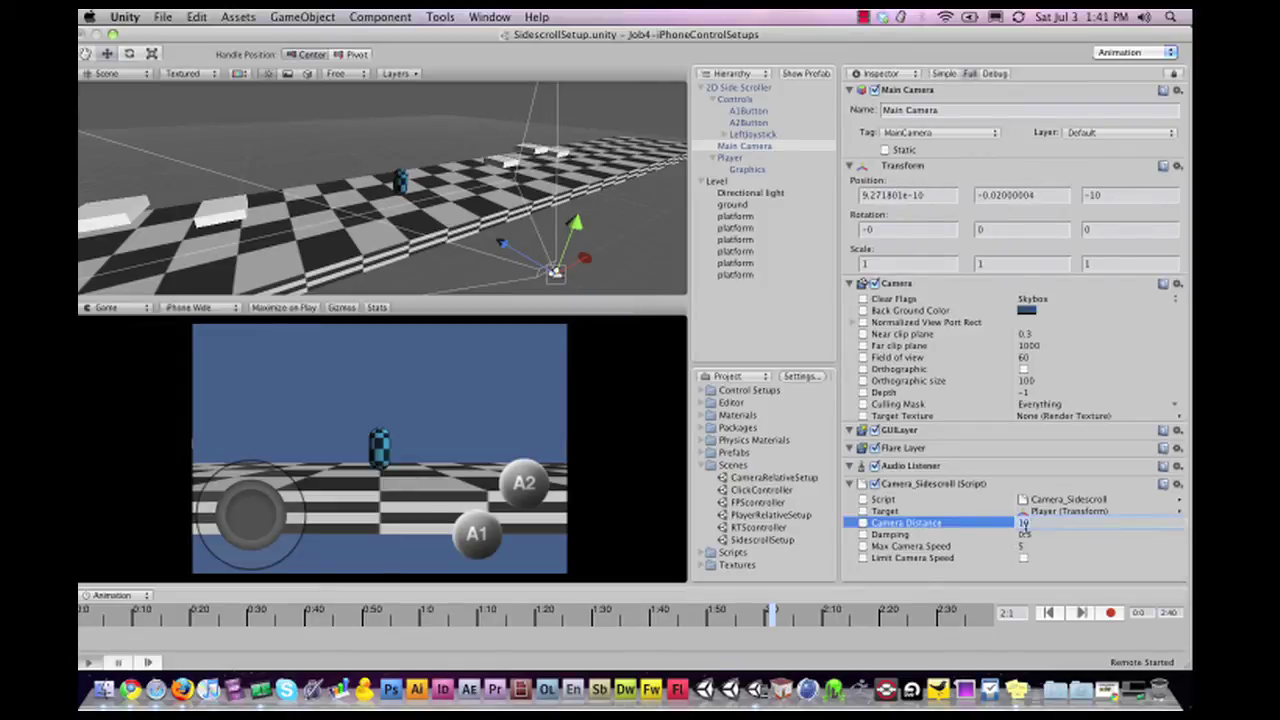
type("30")
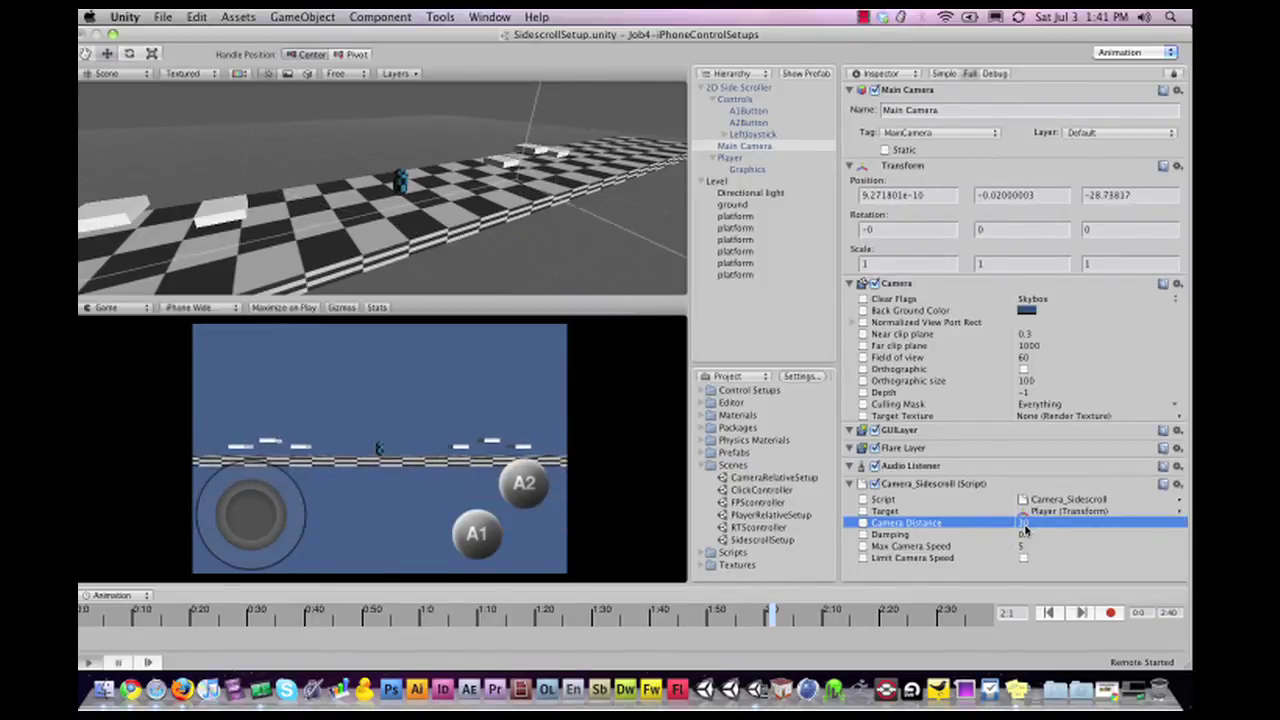
left_click(1036, 524)
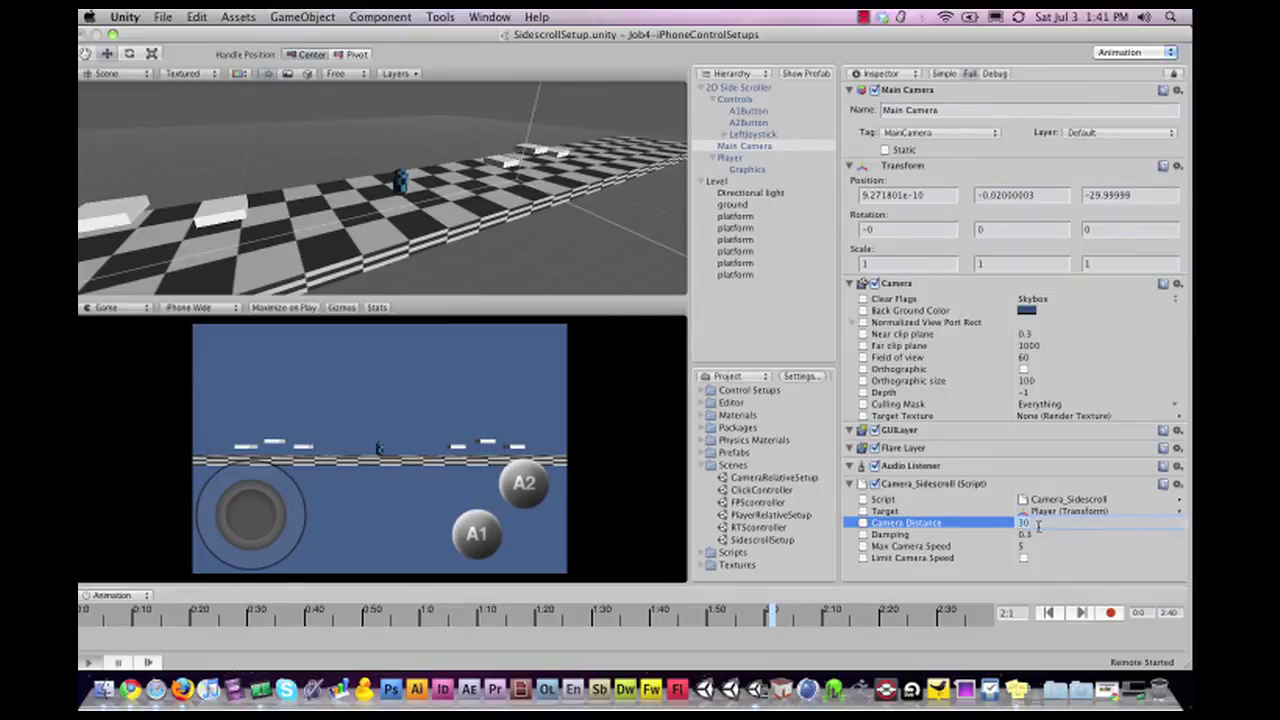
type("5")
key("Return")
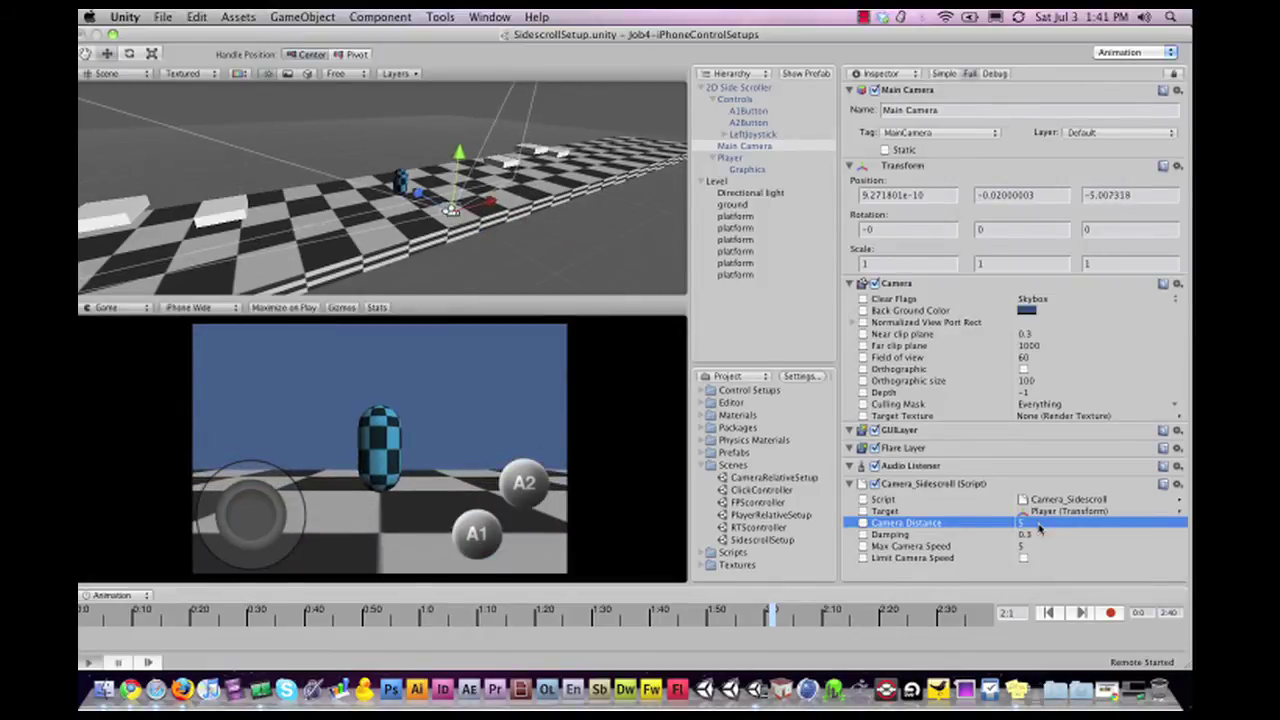
left_click(1038, 526)
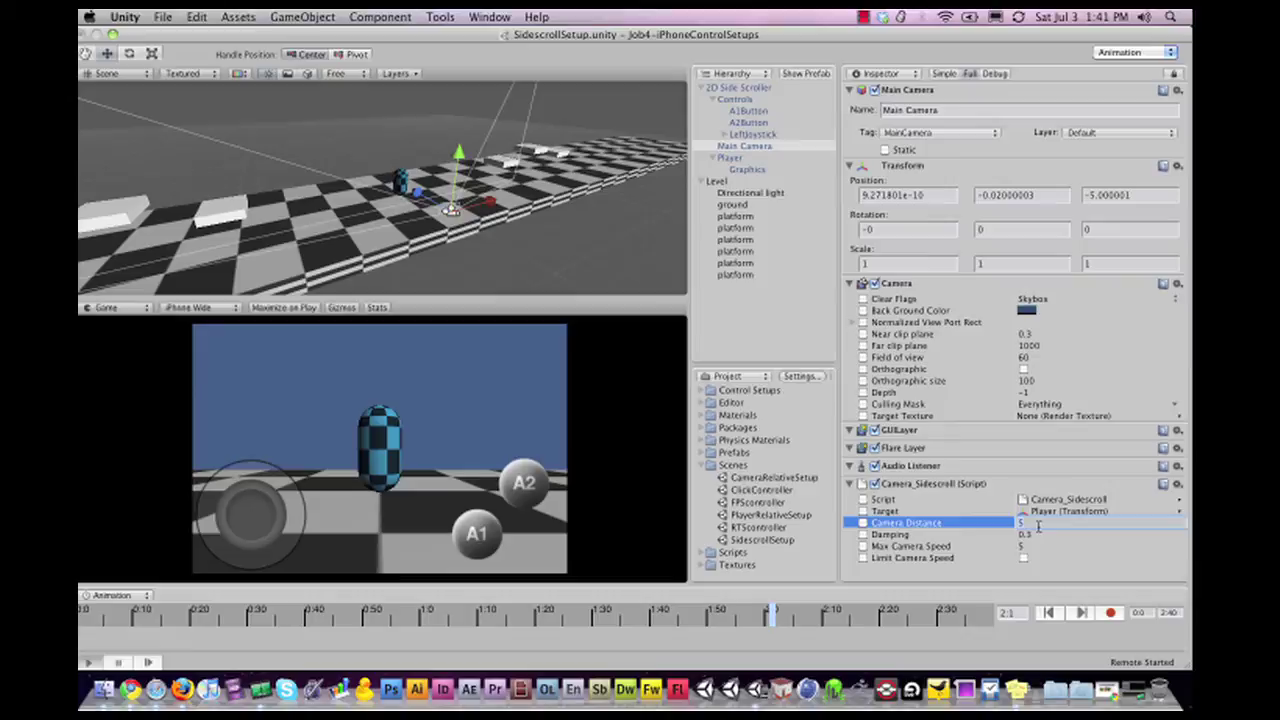
type("10")
key("Return")
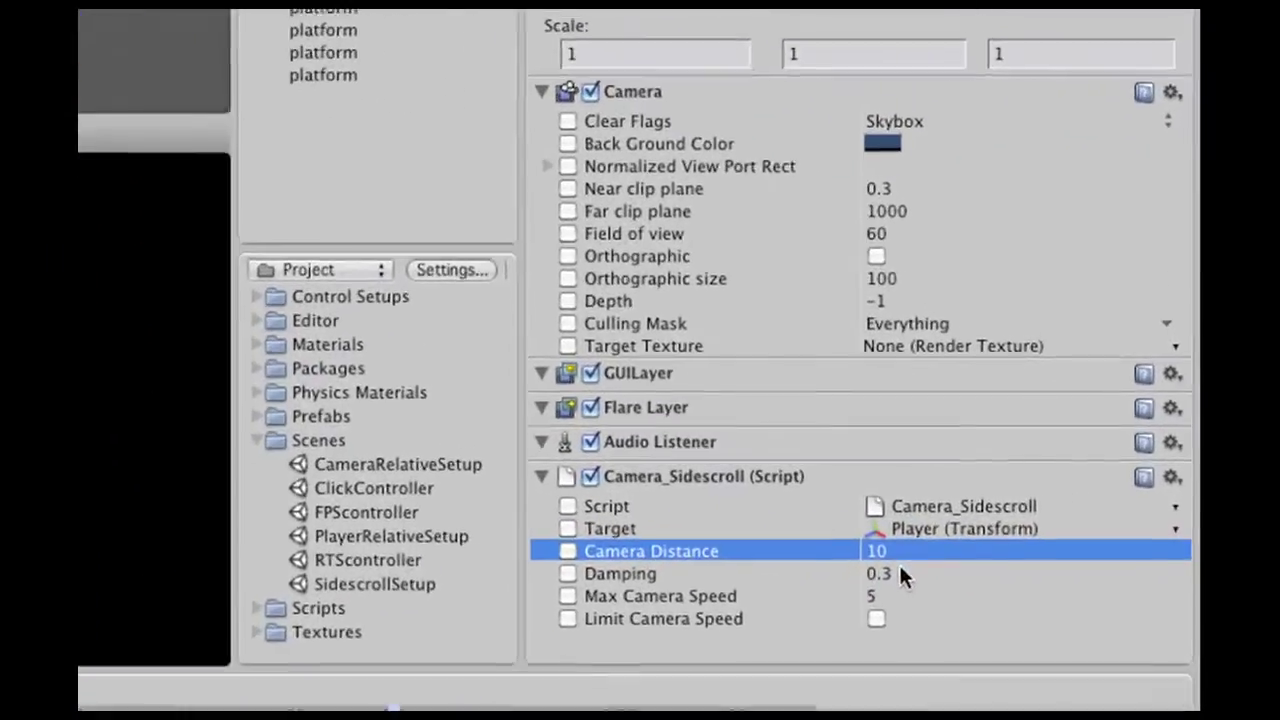
left_click(1032, 534)
left_click(890, 597)
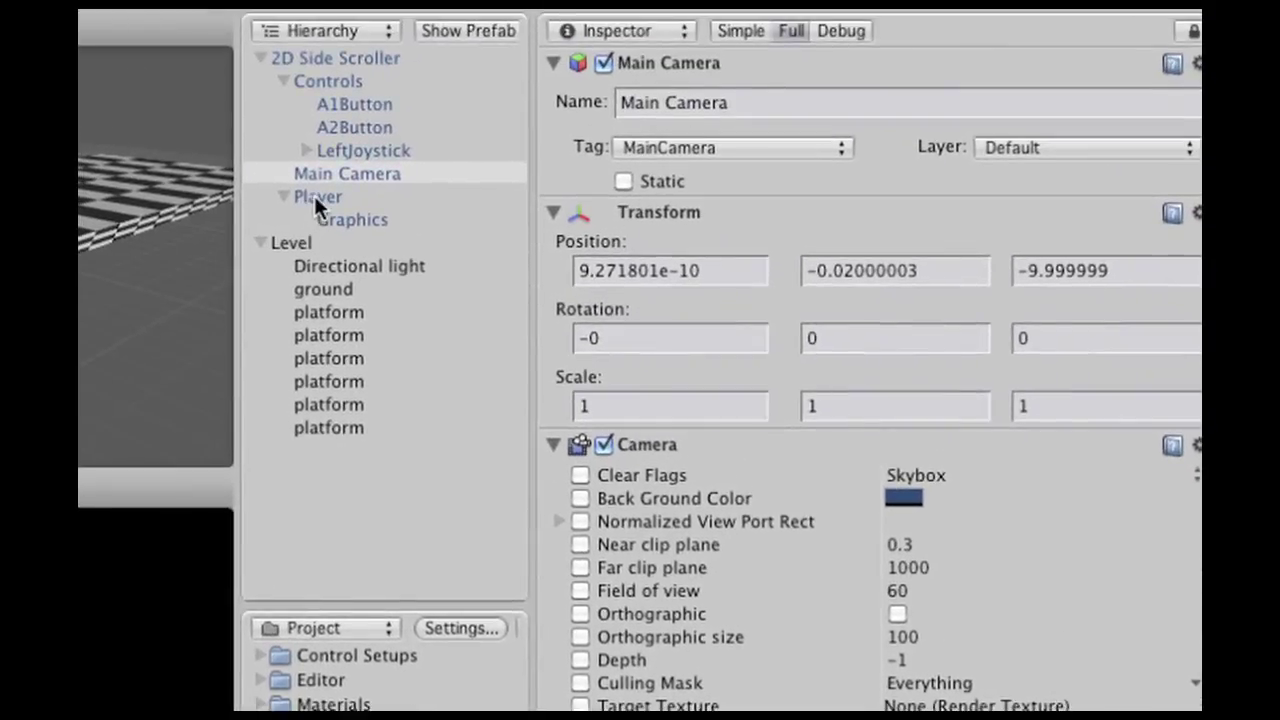
- Inspect the Player and its Graphics child, then select Level and zoom around the scene
left_click(315, 200)
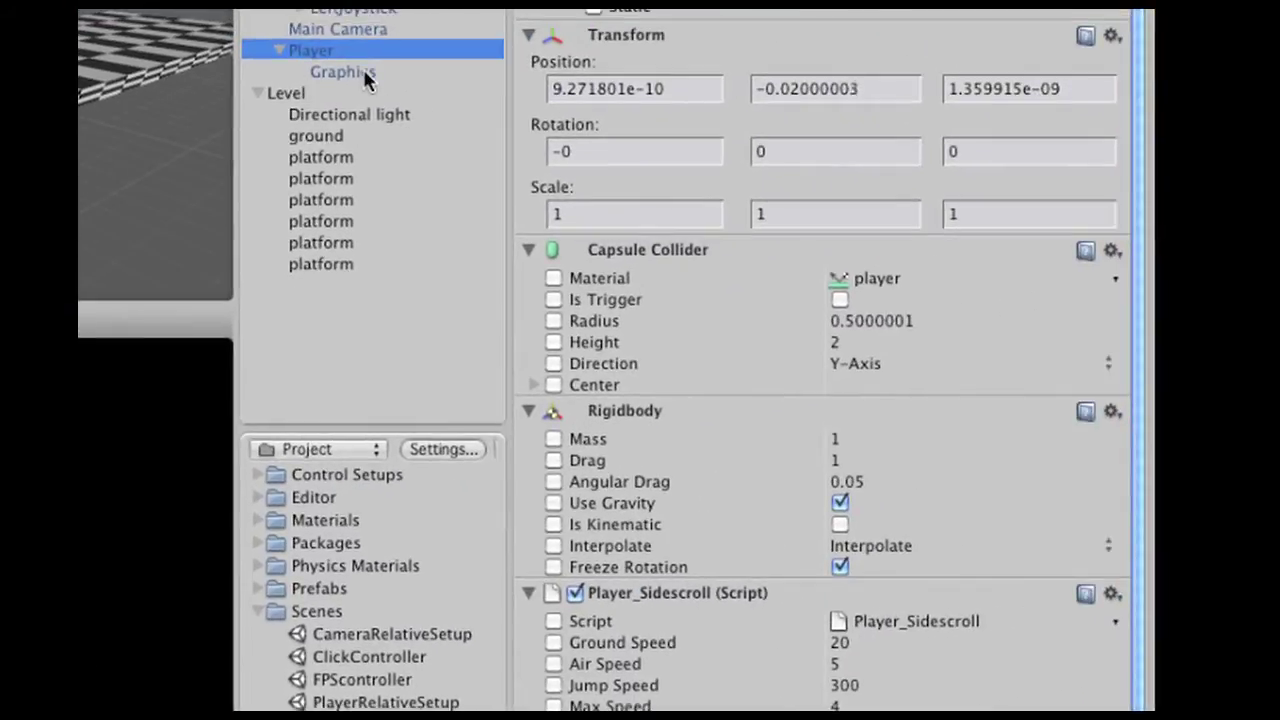
left_click(362, 73)
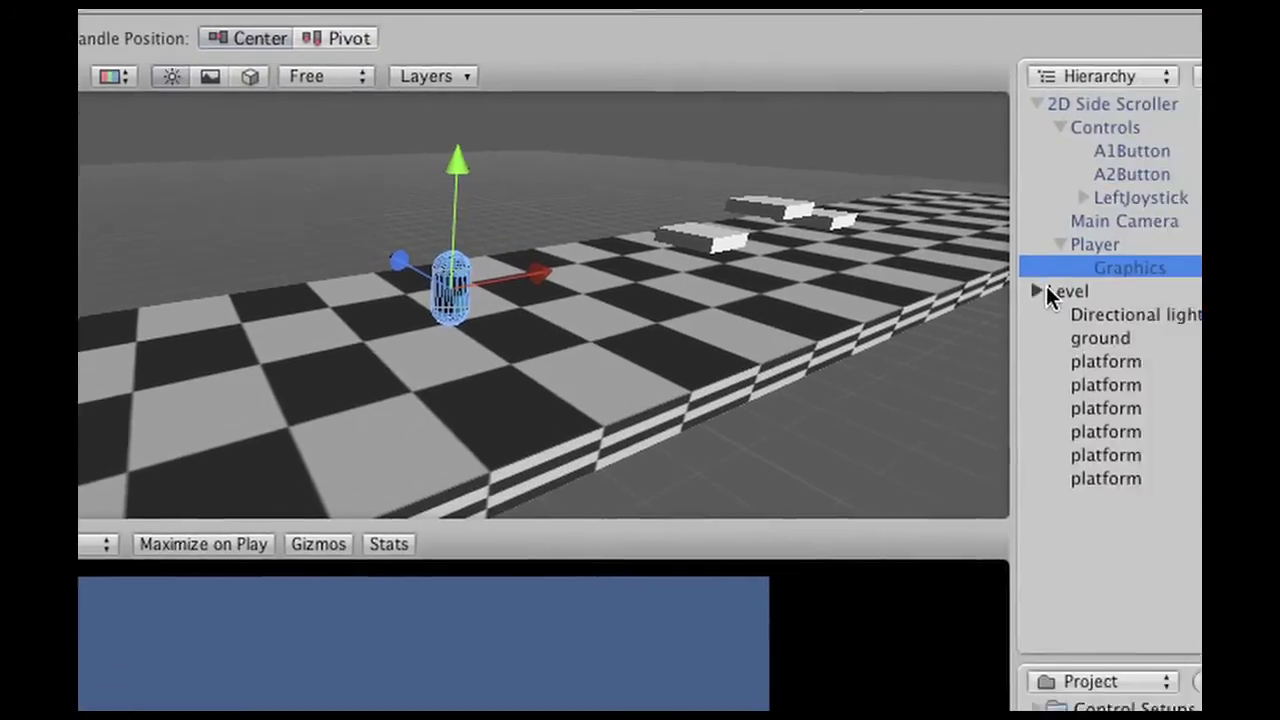
left_click(1046, 287)
scroll(537, 240, "down", 3)
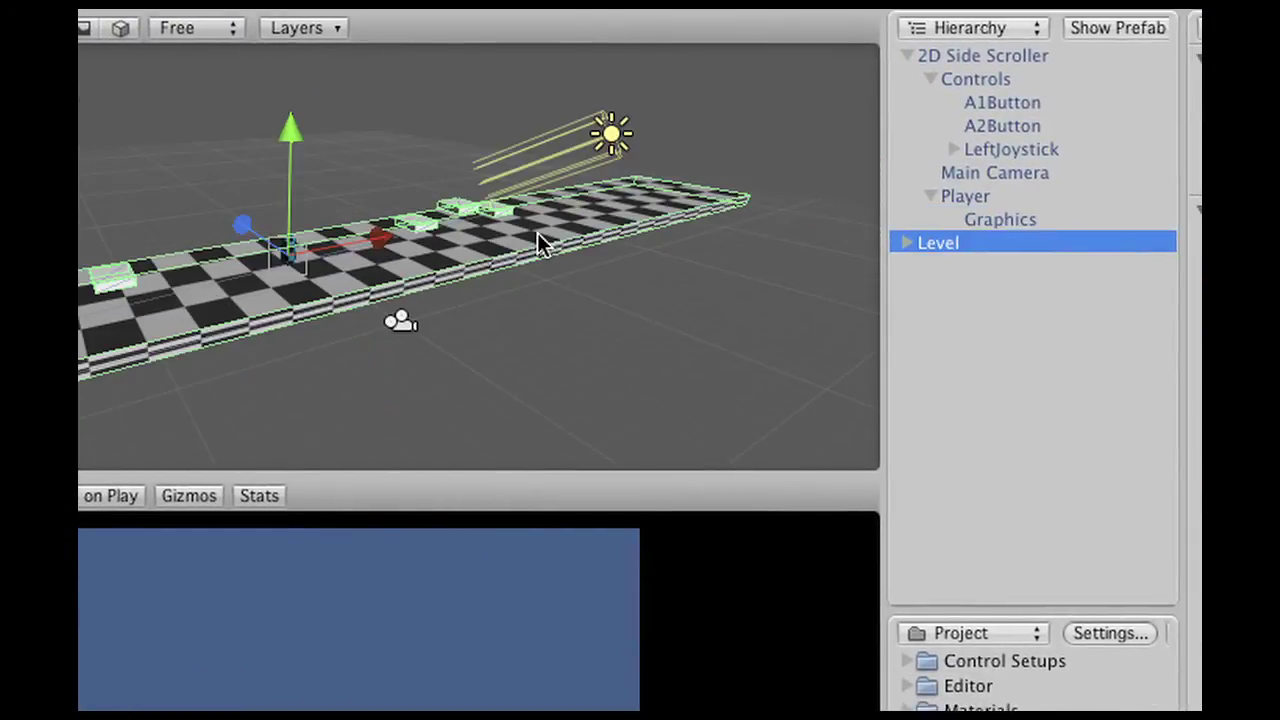
scroll(534, 232, "down", 2)
scroll(498, 280, "up", 2)
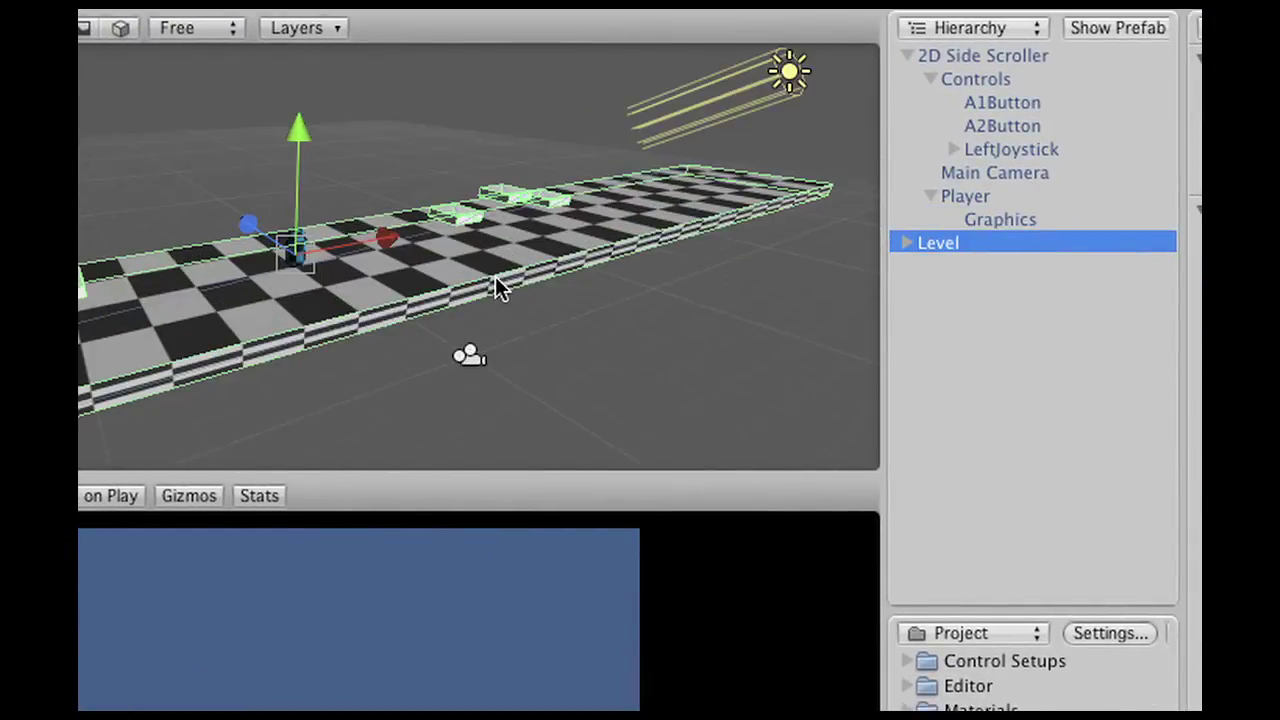
scroll(497, 286, "up", 3)
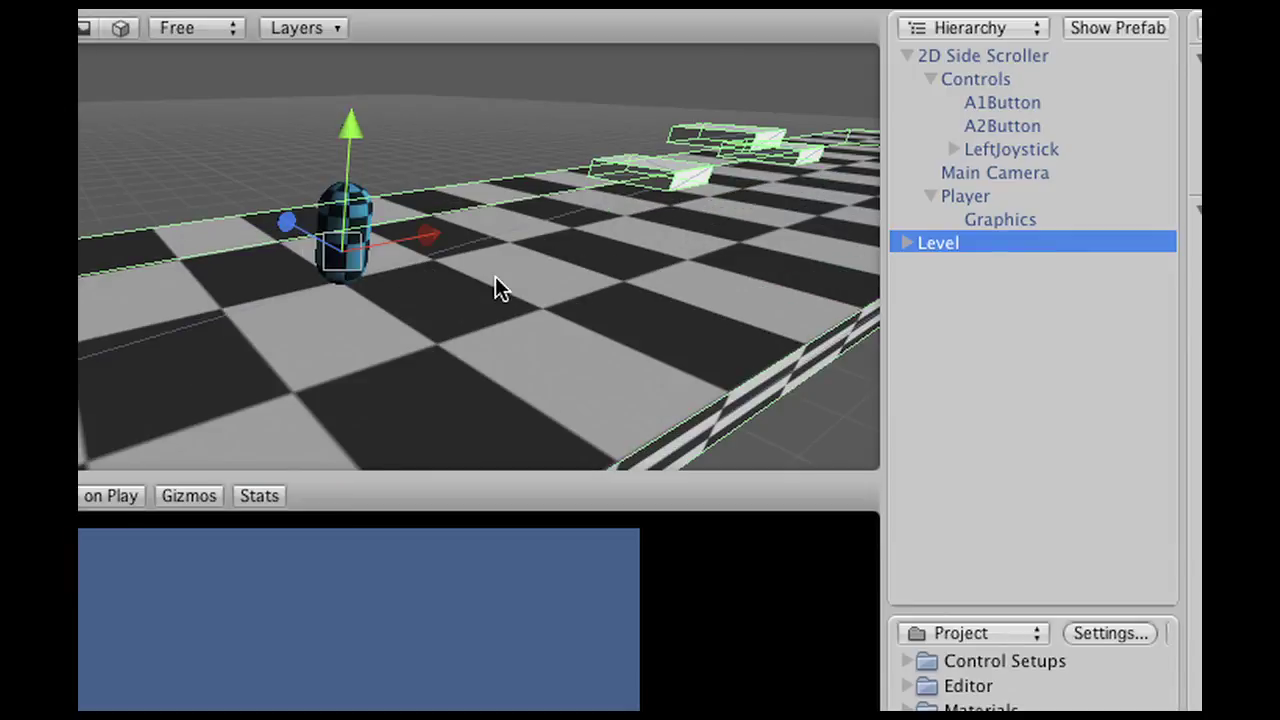
scroll(496, 288, "down", 1)
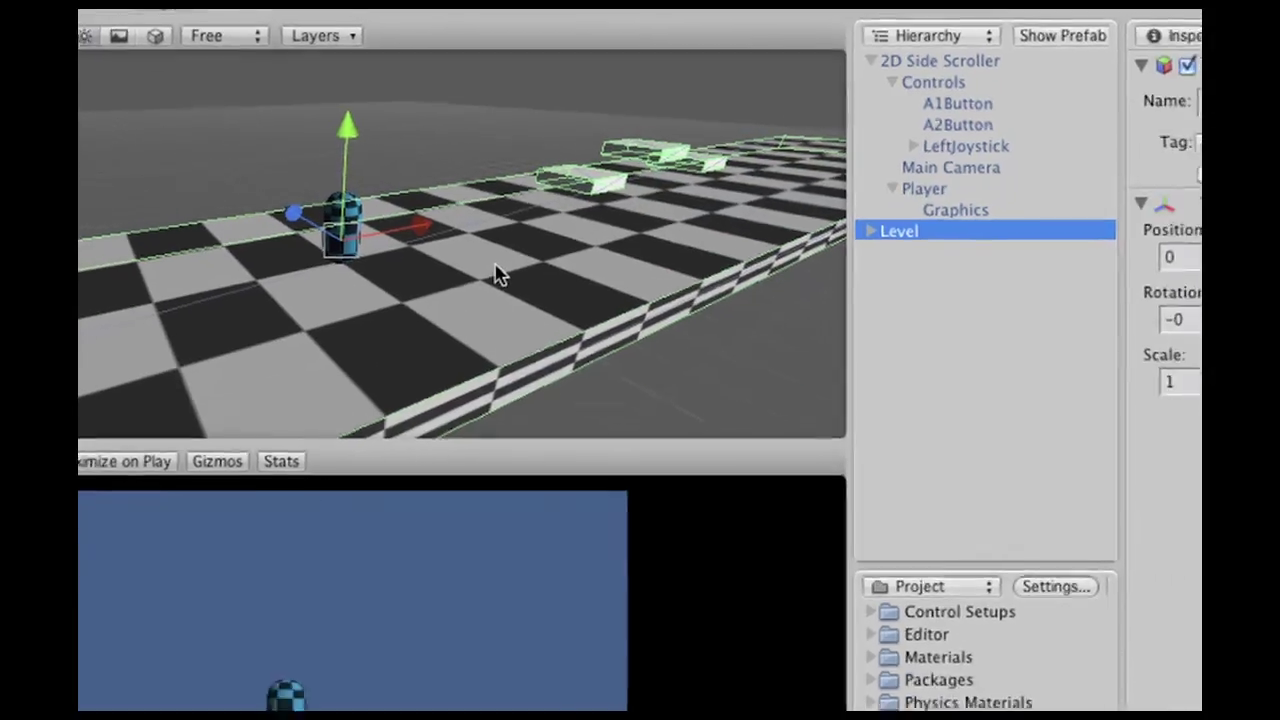